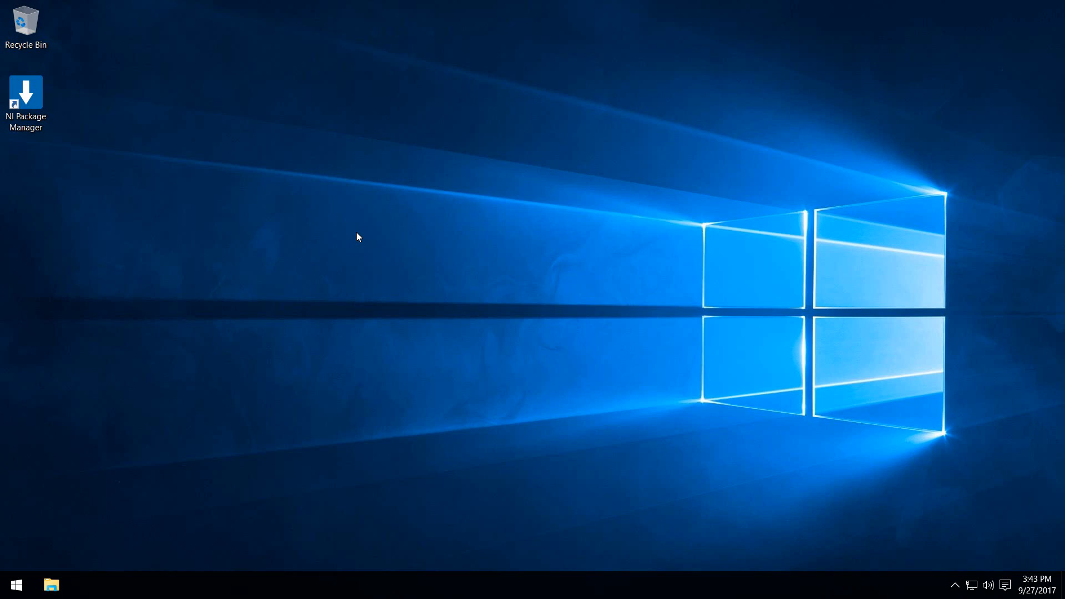
- Open NI Package Manager with permission to make changes and search the available products for "systemlink"
double_click(31, 103)
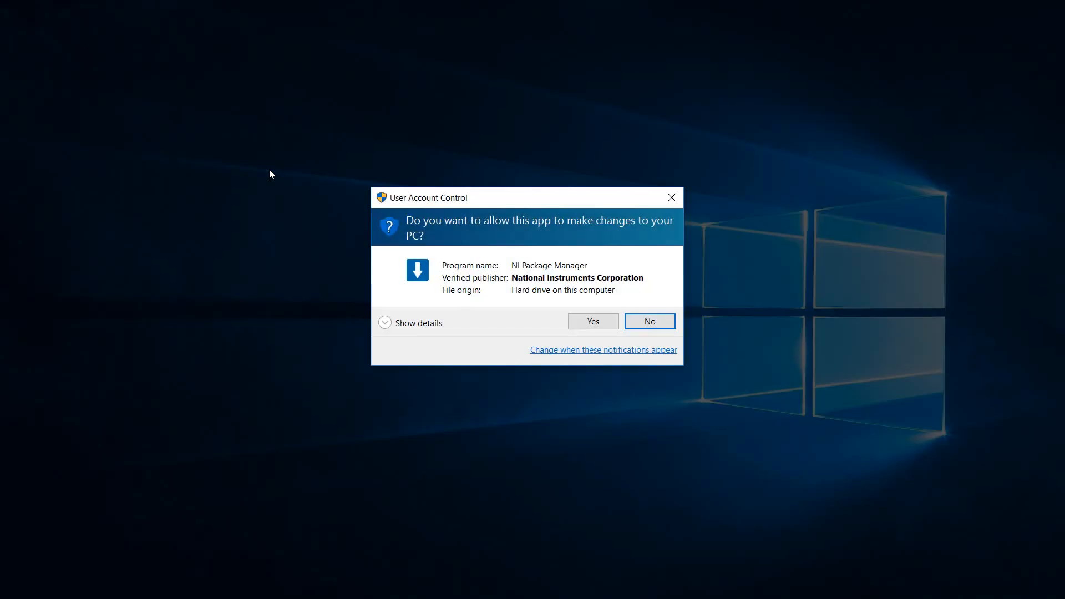
click(602, 322)
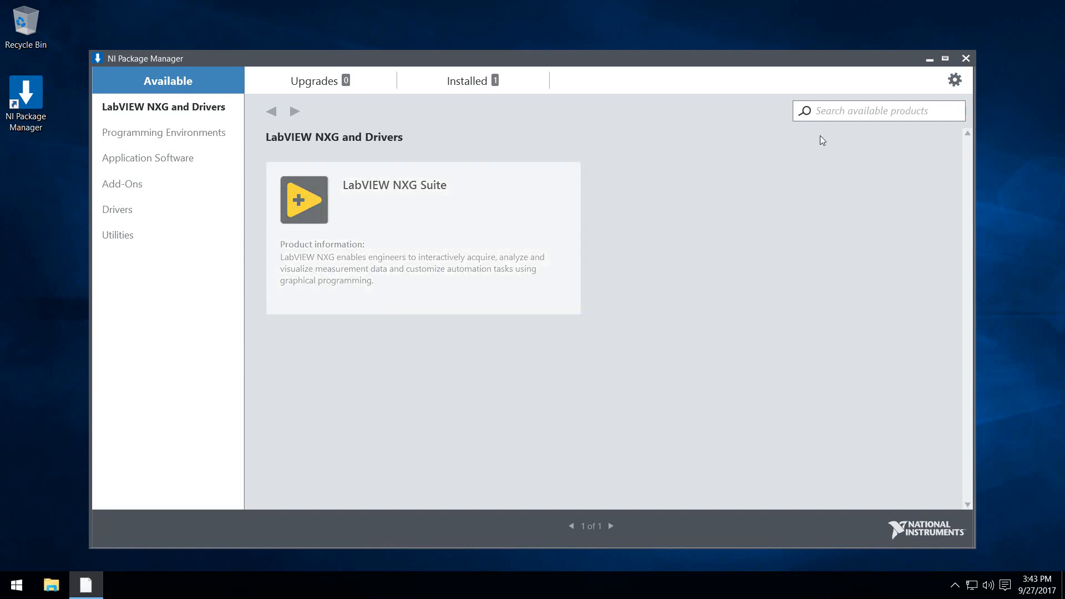
click(843, 108)
text(systemlink)
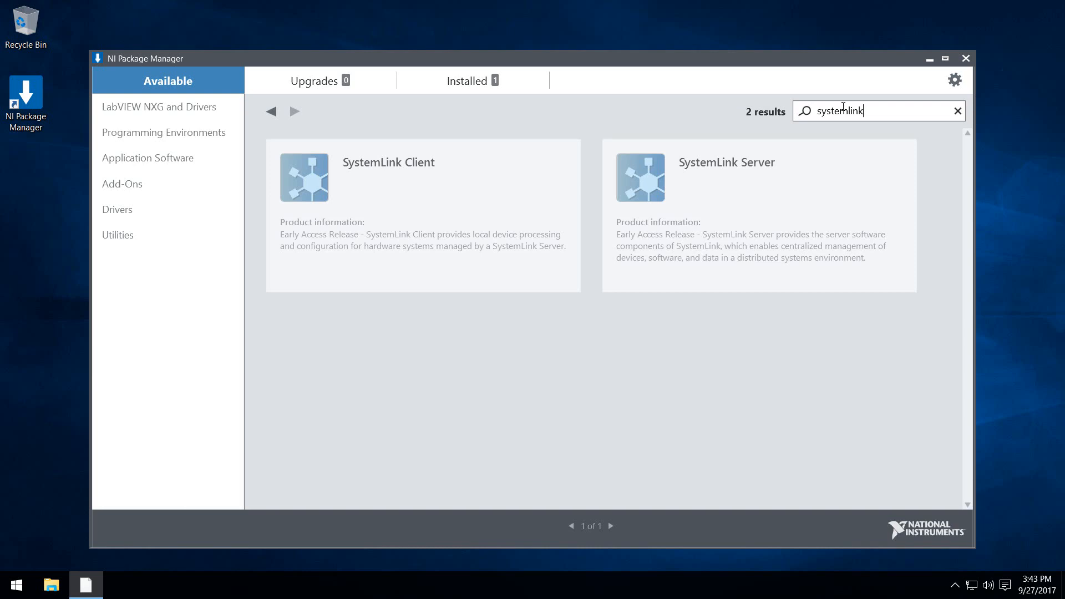
- Install SystemLink Server from its product page and proceed through the installation wizard
click(747, 210)
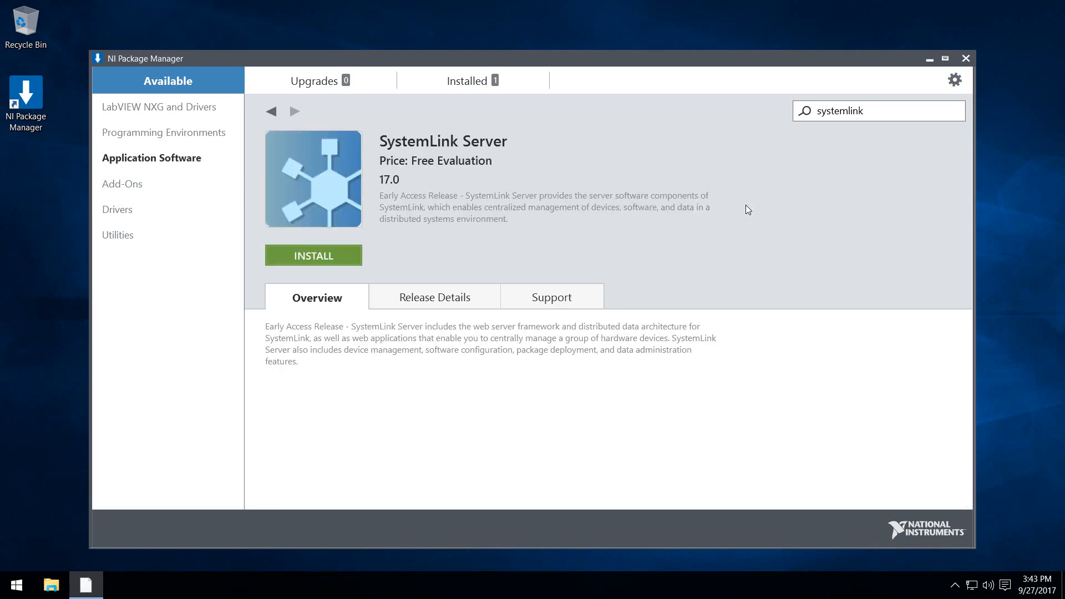
click(344, 256)
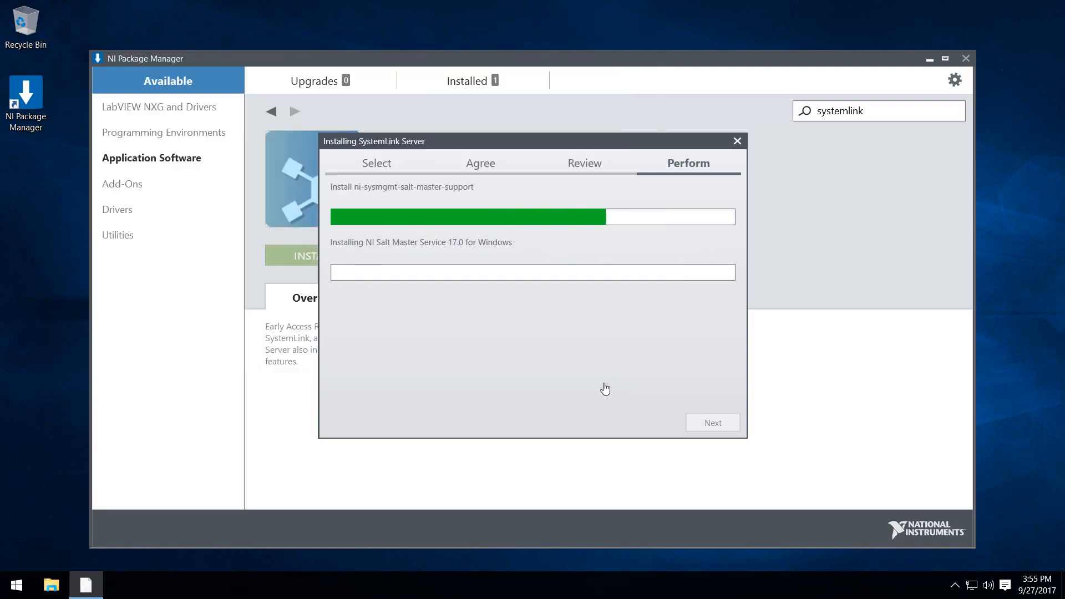
click(713, 423)
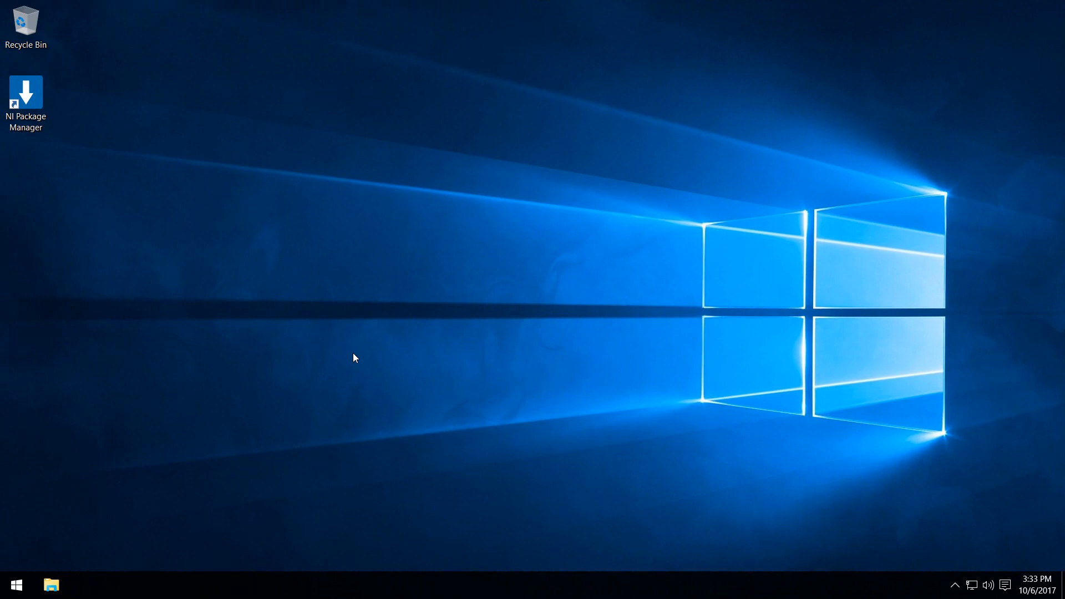
- Search Windows for "ni web" and launch NI Web Server Configuration, allowing it to make changes to the PC
click(17, 585)
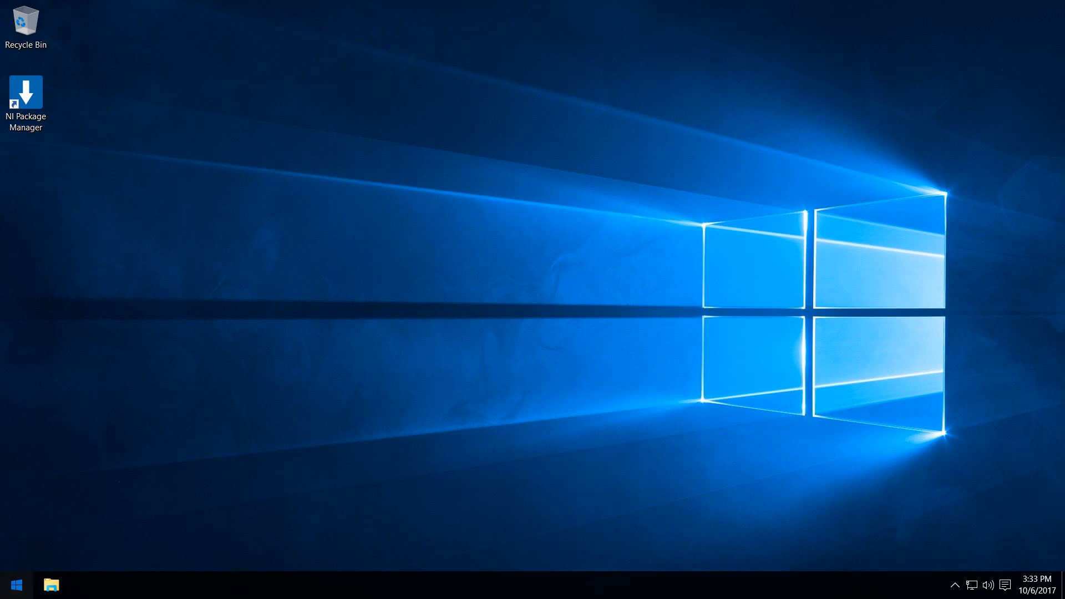
text(ni web)
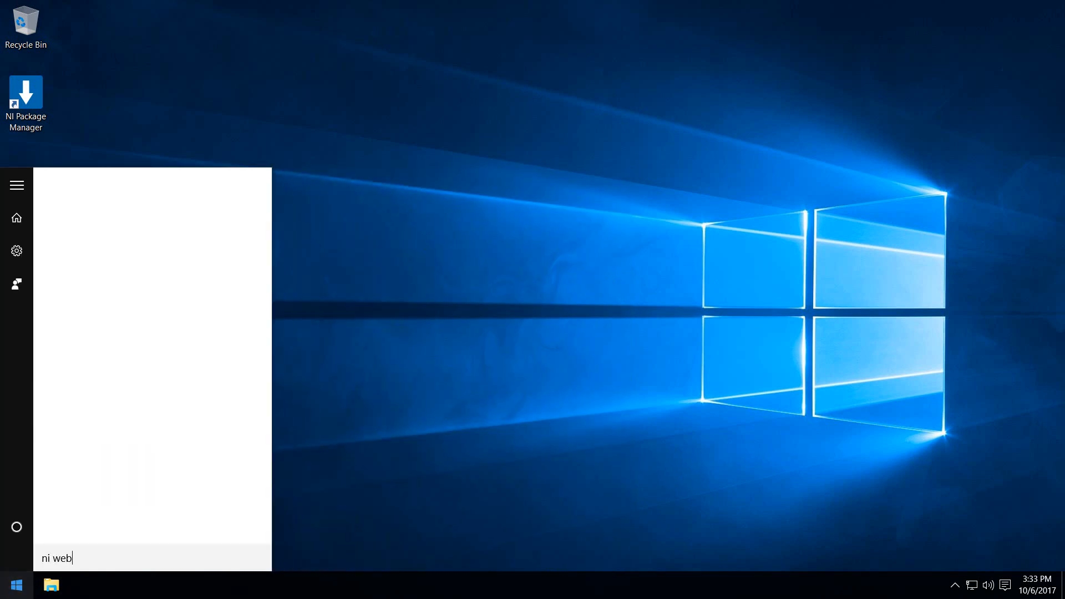
key(Return)
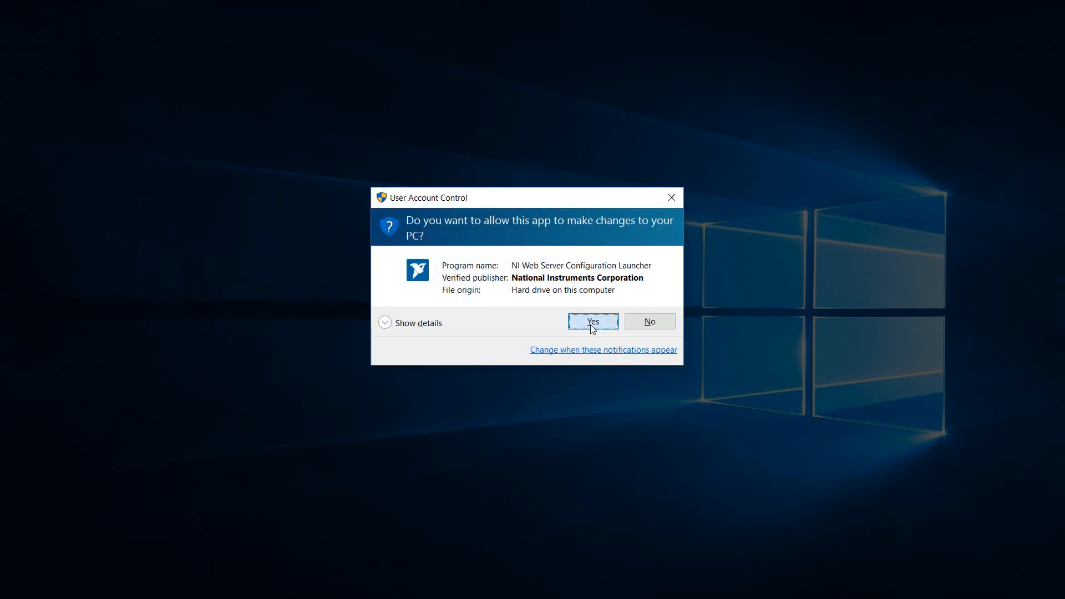
click(591, 323)
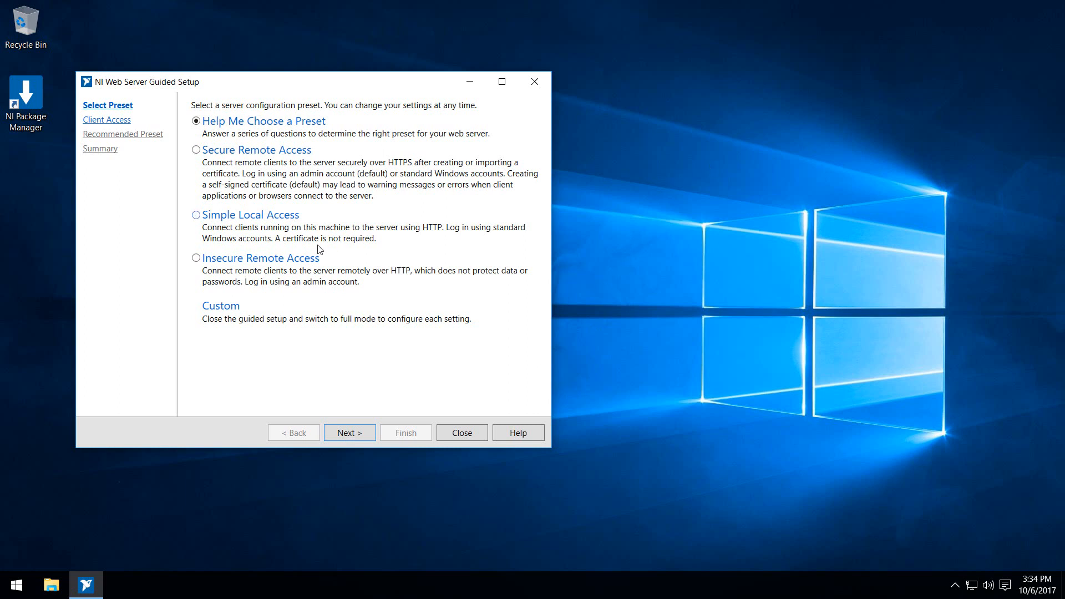
- Choose the Insecure Remote Access preset for the web server and enter and confirm the admin user password
click(196, 259)
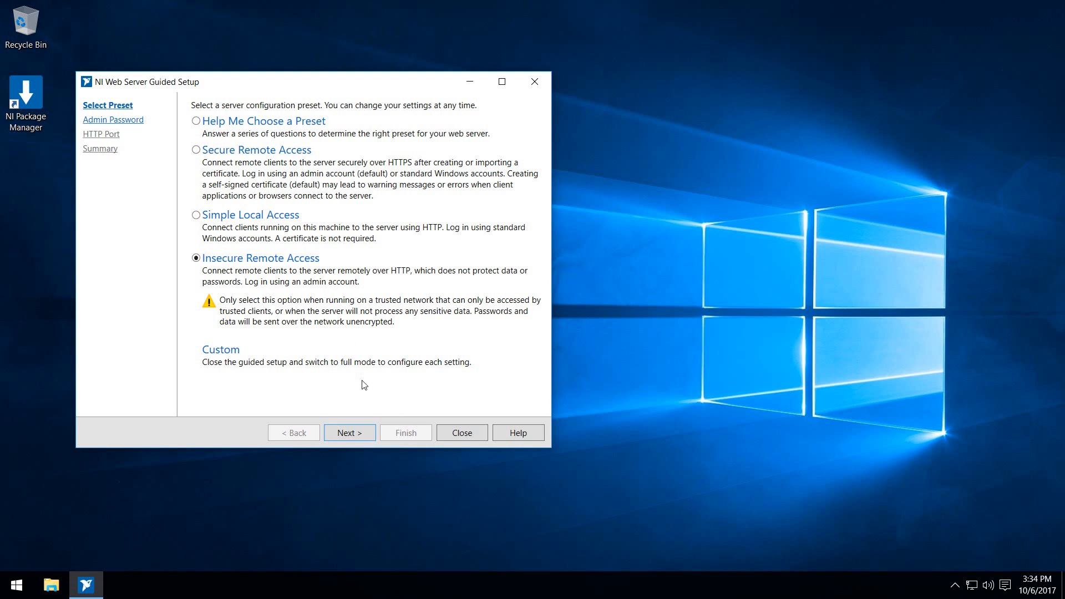
click(361, 434)
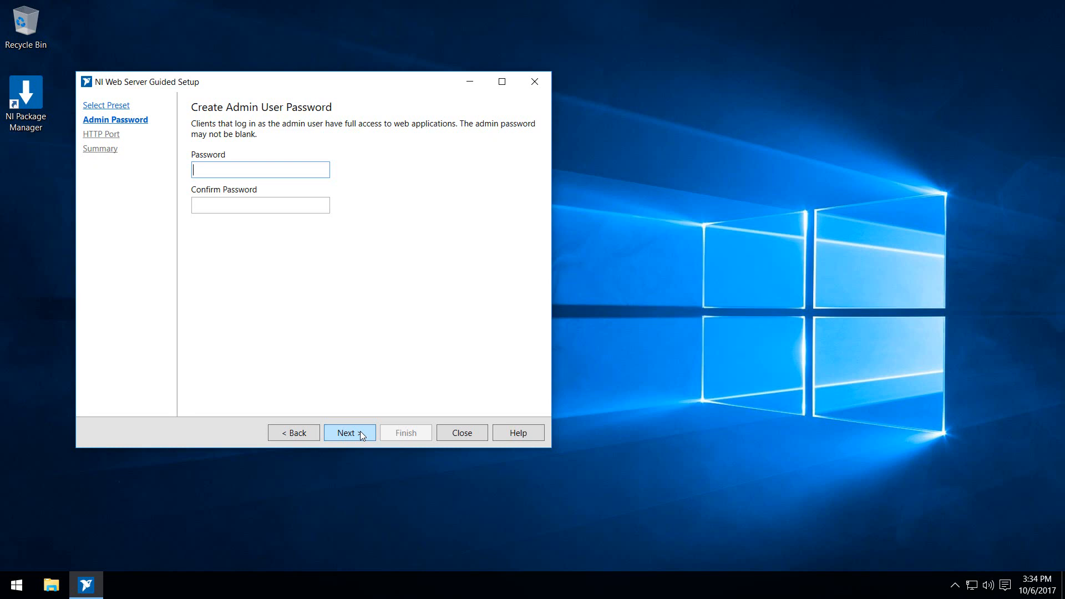
text(********)
key(Tab)
text(********)
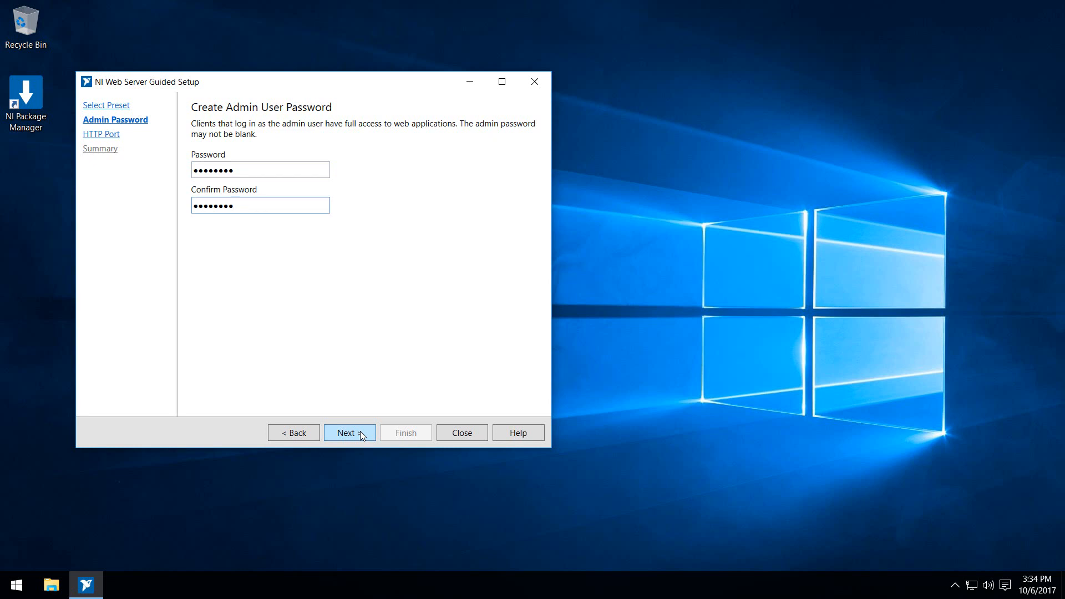
- Keep 80 as the server HTTP port and apply the guided setup configuration
click(361, 431)
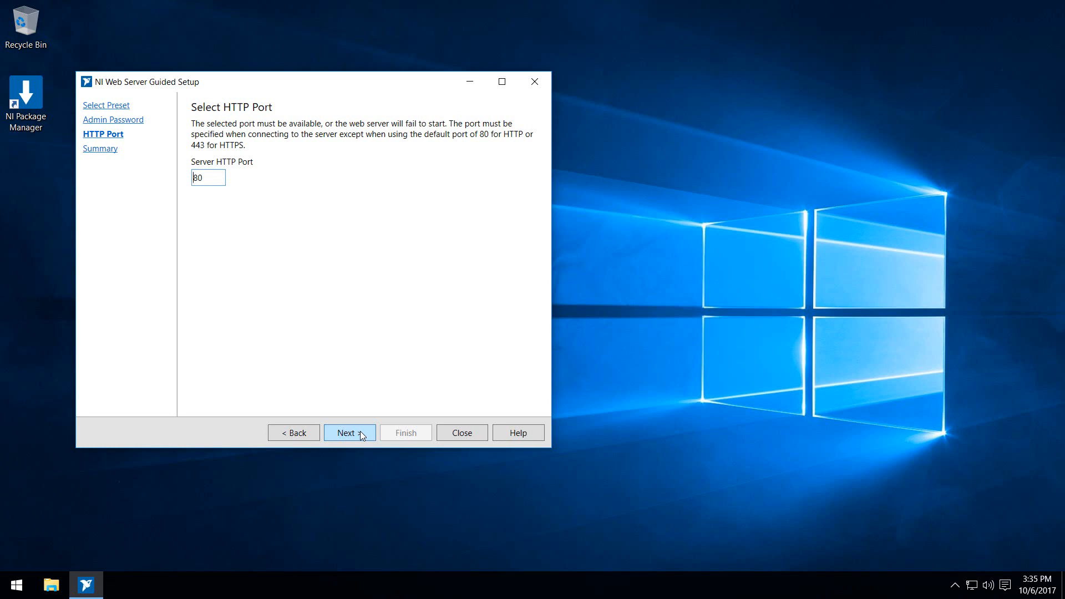
click(360, 432)
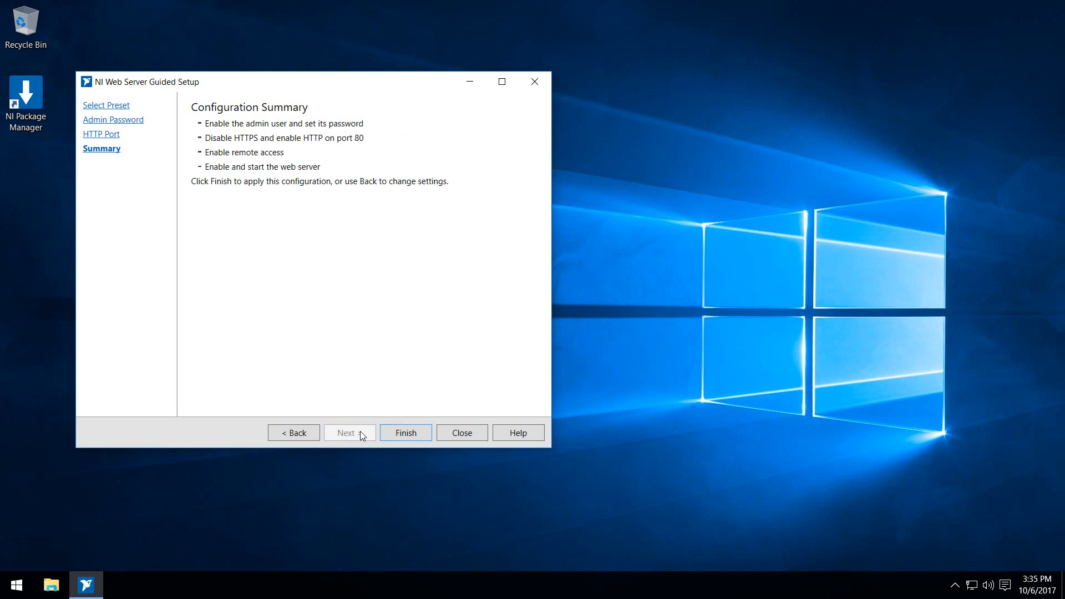
click(398, 436)
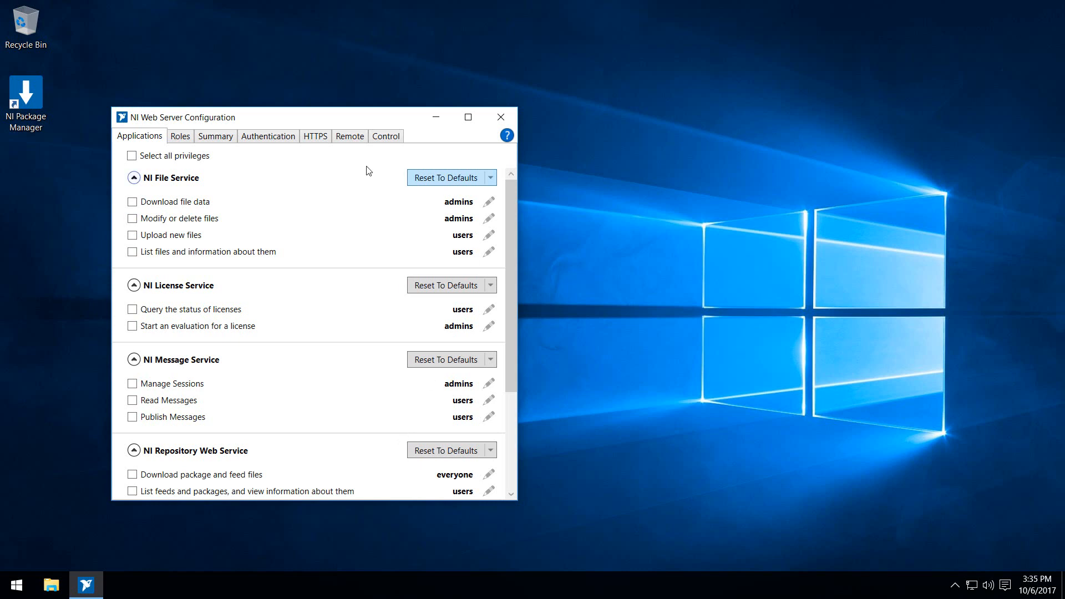
- Review the web server's roles, authentication, HTTPS, remote access and control settings, ending with the configuration summary
click(178, 136)
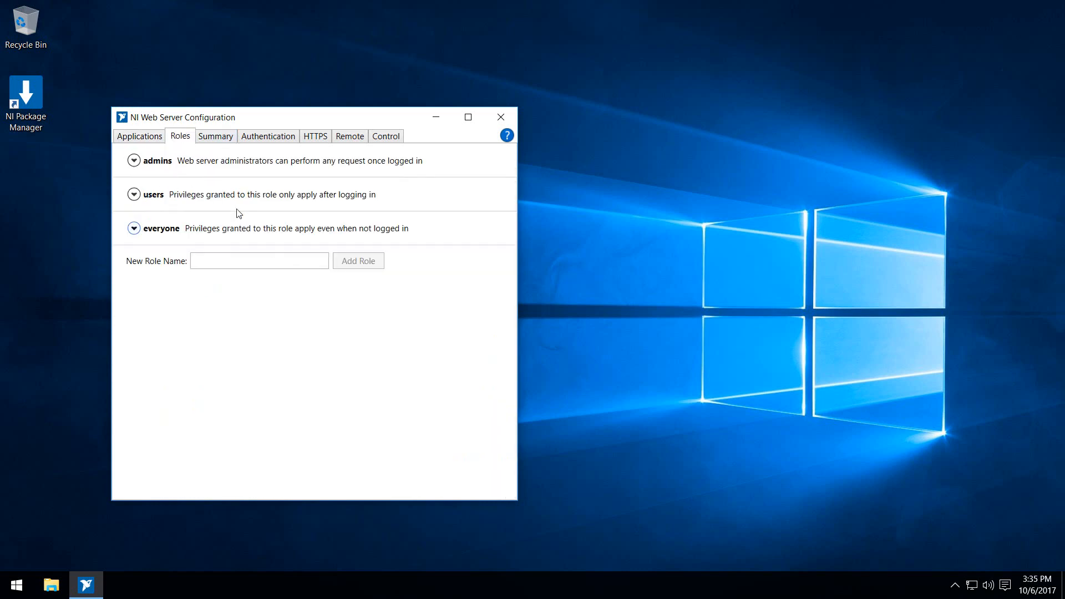
click(276, 141)
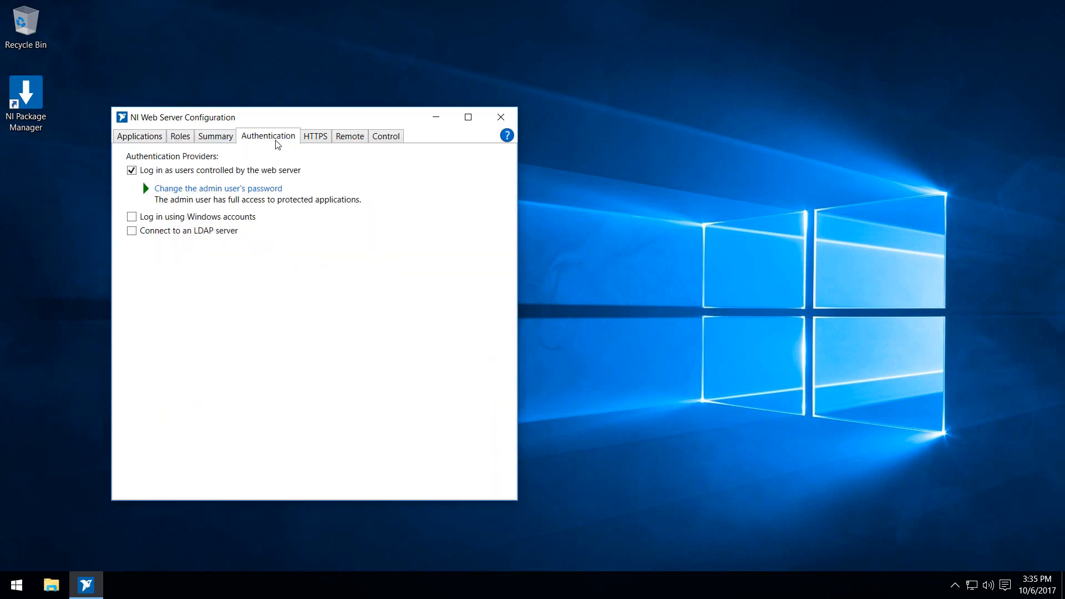
click(314, 138)
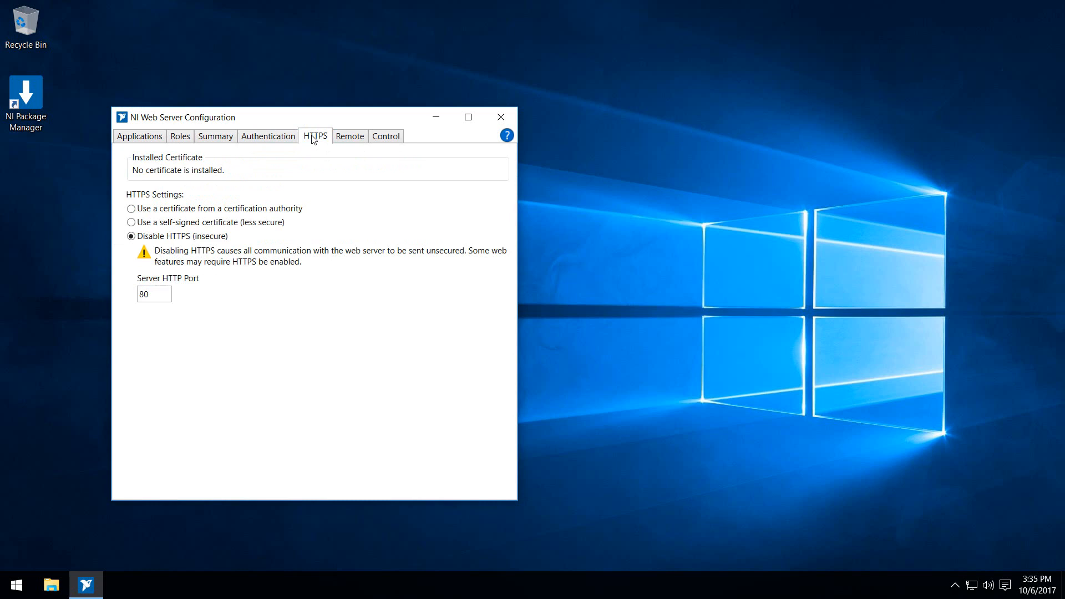
click(343, 139)
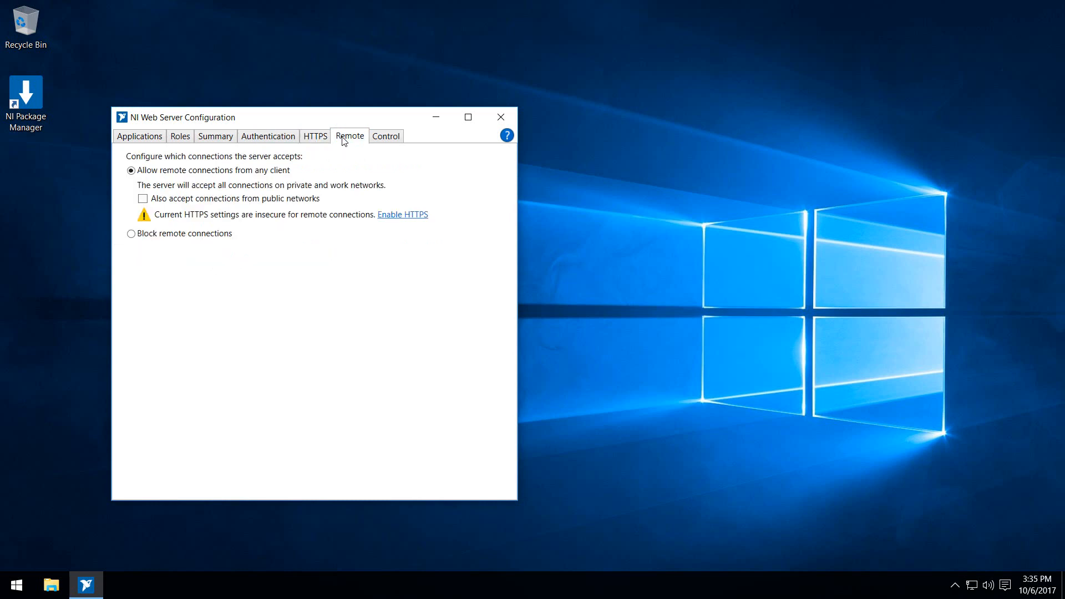
click(387, 139)
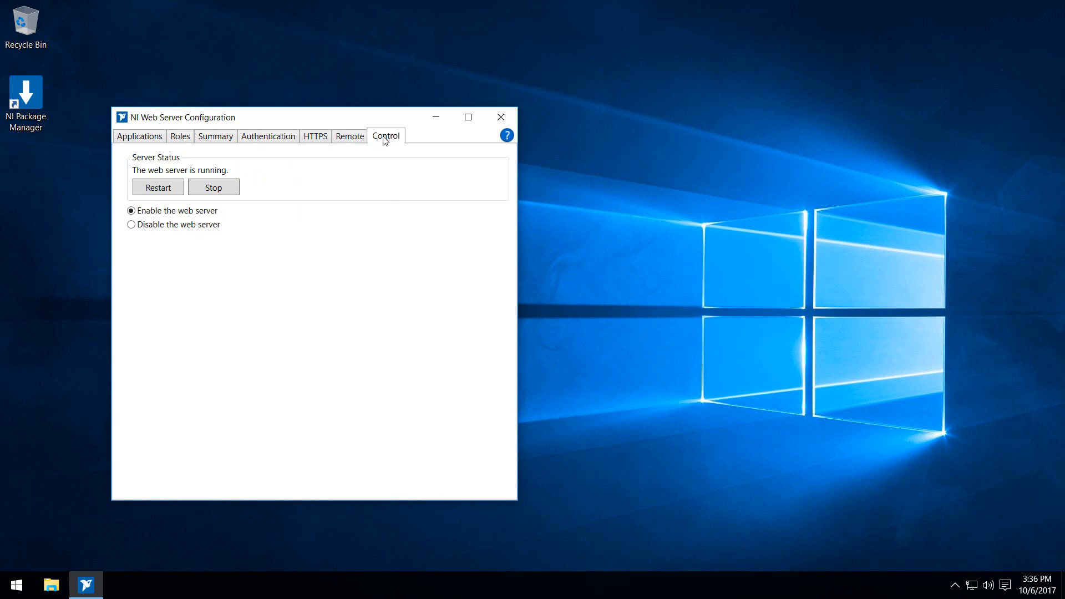
click(227, 144)
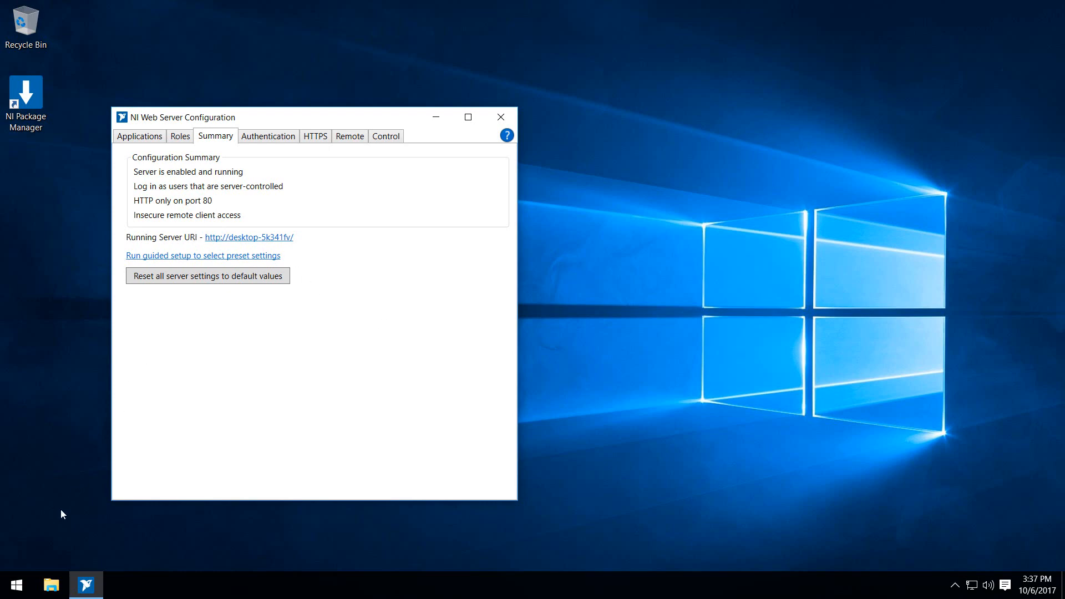
- Search Windows for "systemlink" and launch the NI SystemLink Web Application
click(17, 586)
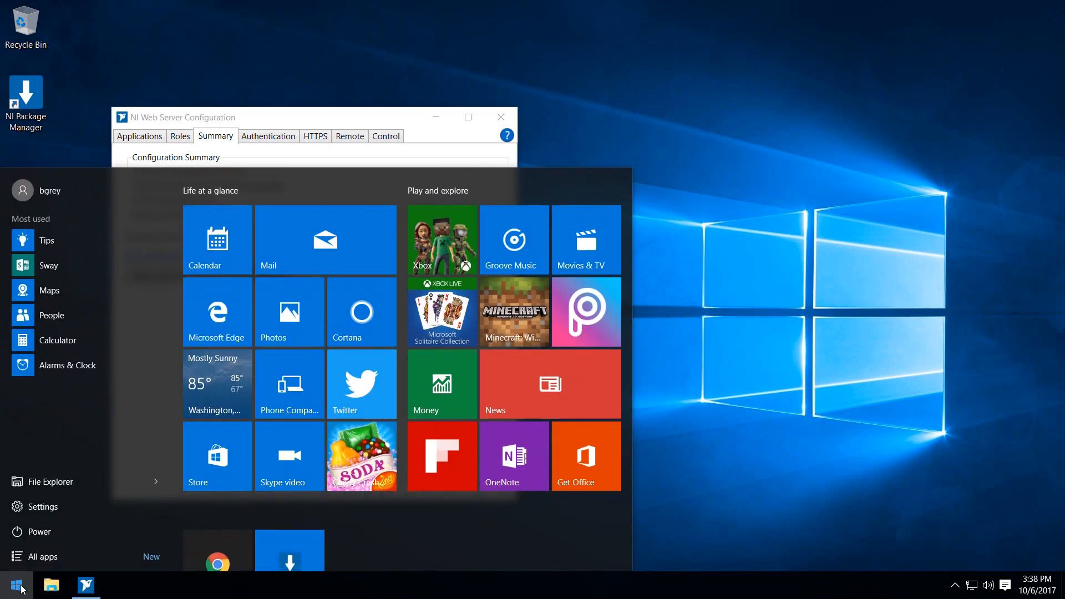
text(systemlink)
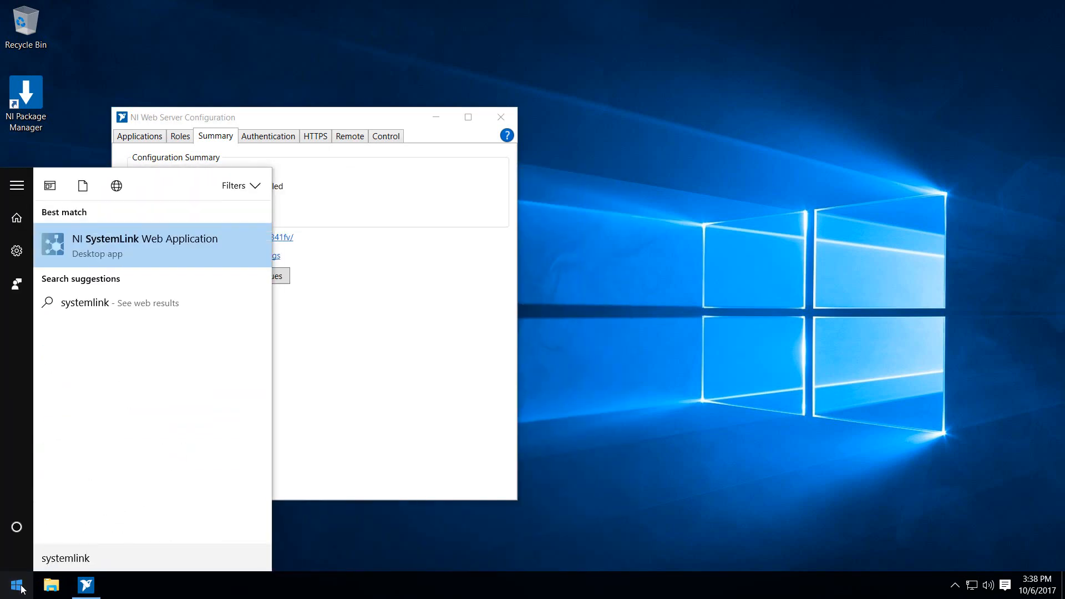
key(Return)
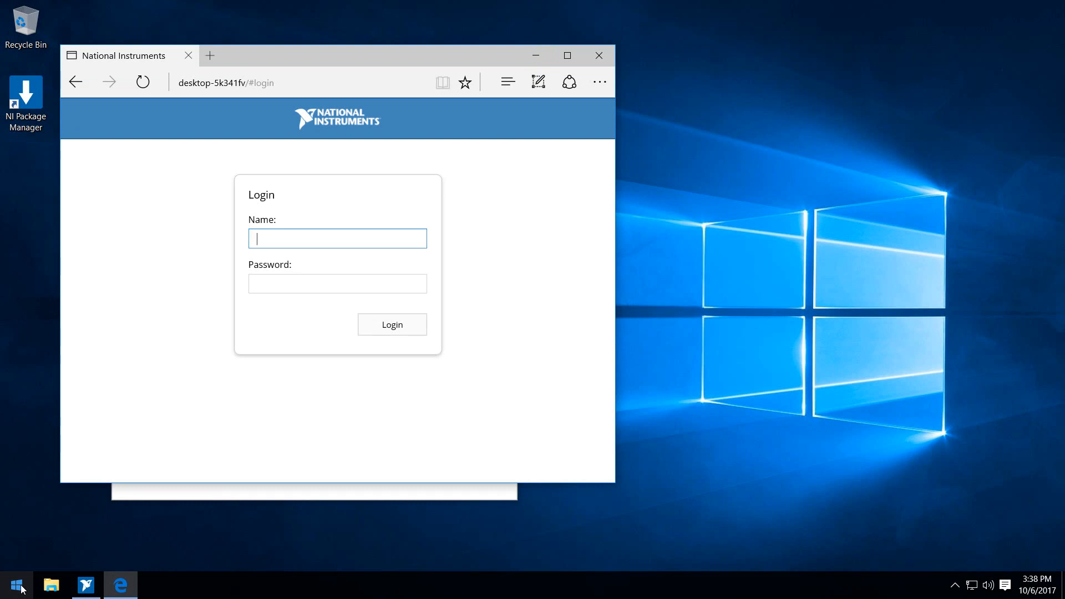
- Log in to the SystemLink web application as admin with the account password
text(admin)
key(Tab)
text(********)
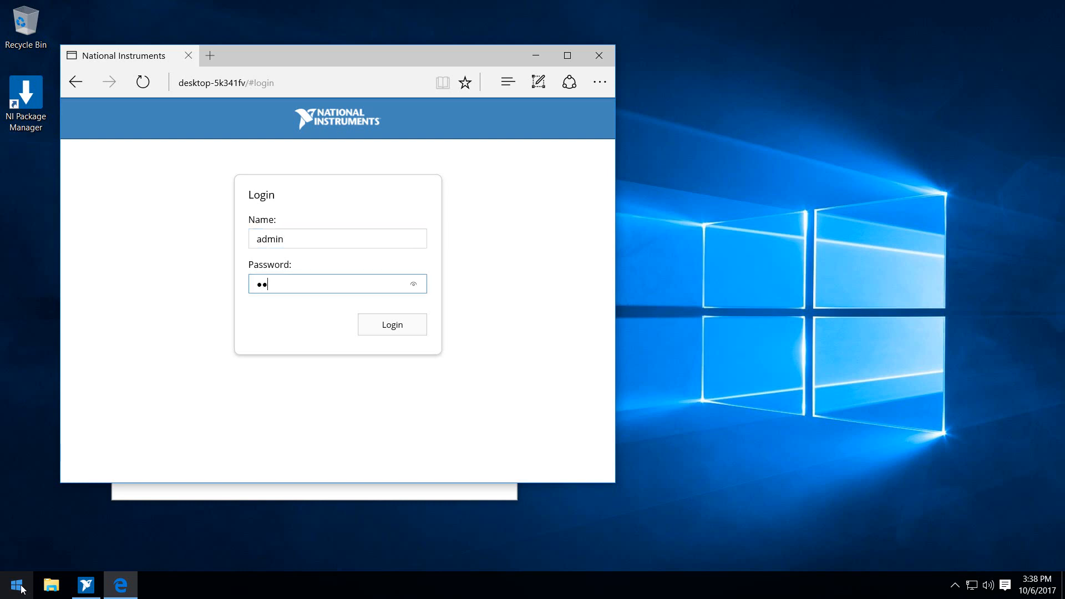
key(Return)
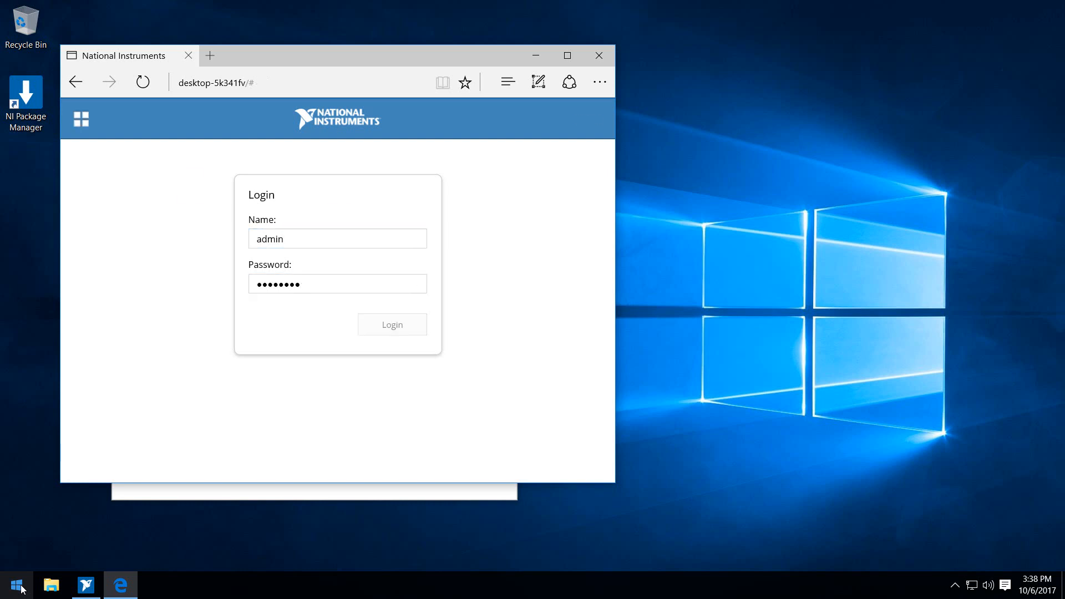